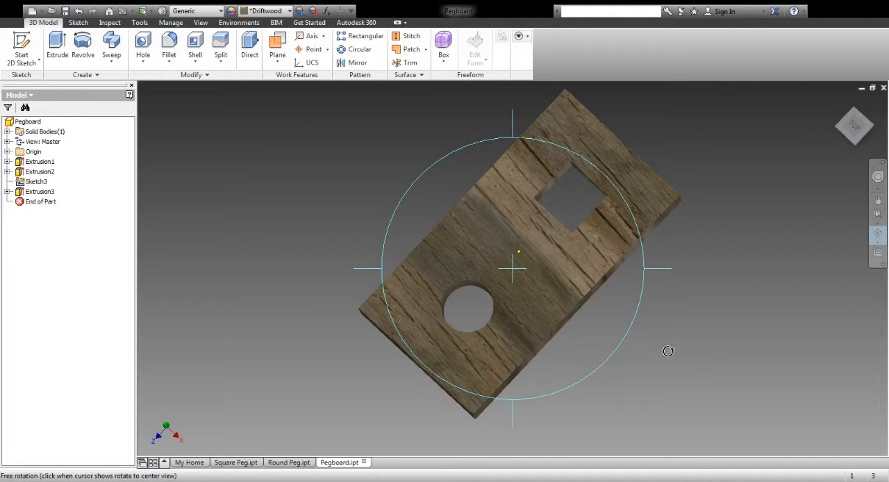
Step: Create a new part and start a 2D sketch on the XY plane
click(33, 14)
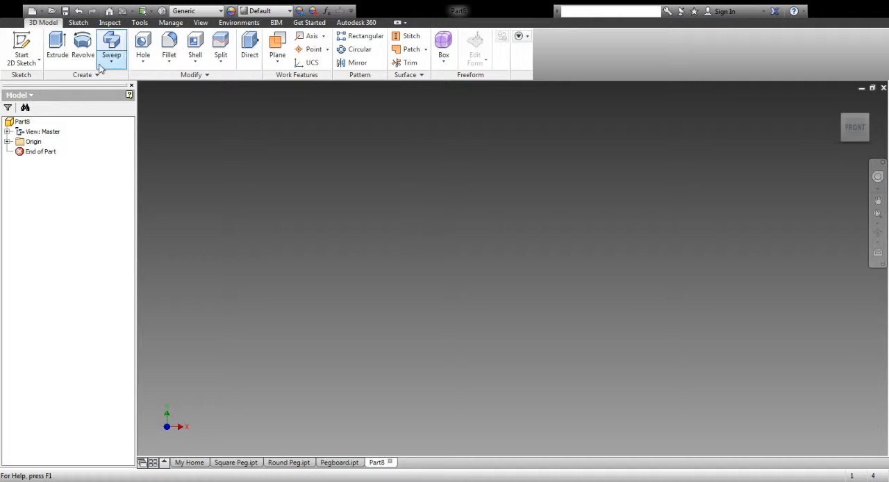
click(21, 45)
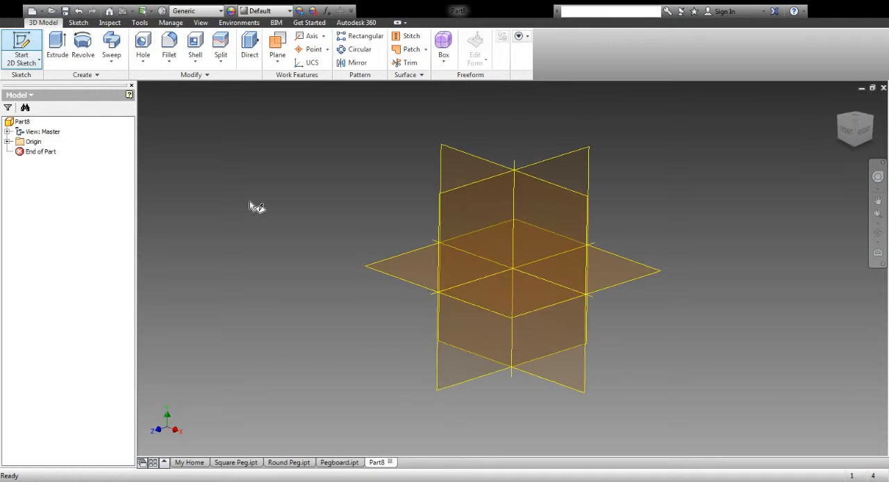
click(449, 159)
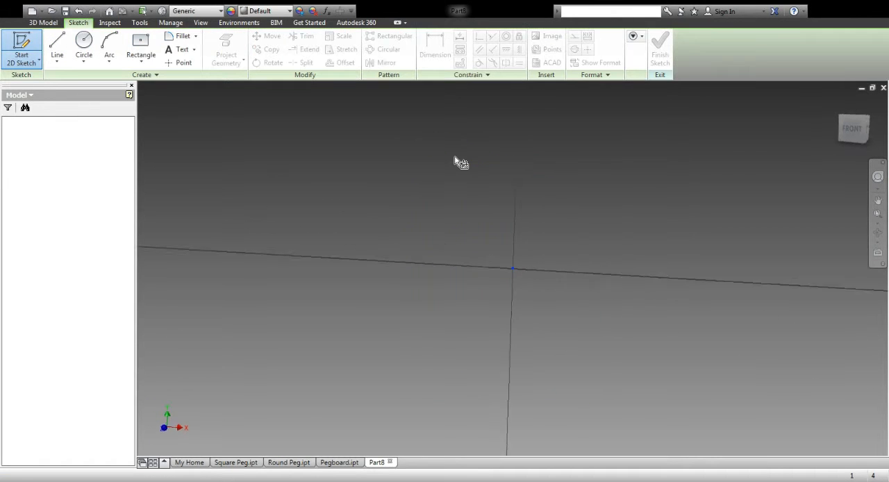
Step: Draw a vertical line 3 in long straight down from the origin and finish the sketch
click(57, 49)
click(512, 268)
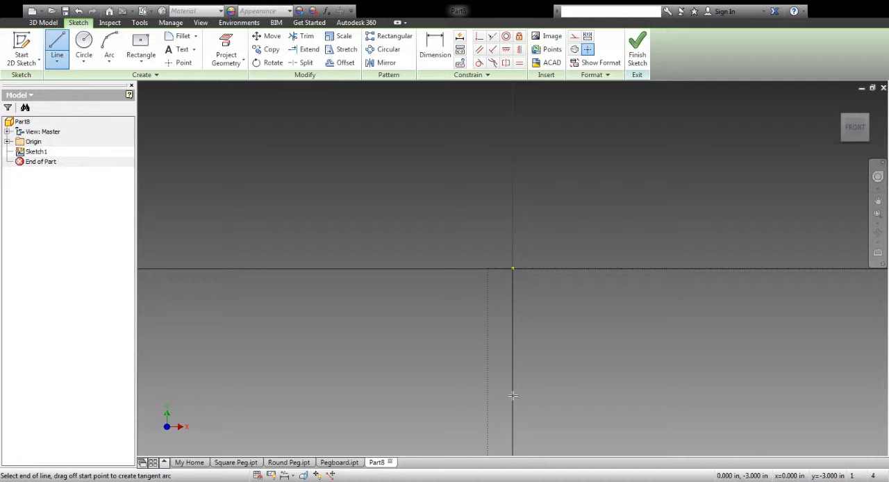
click(512, 395)
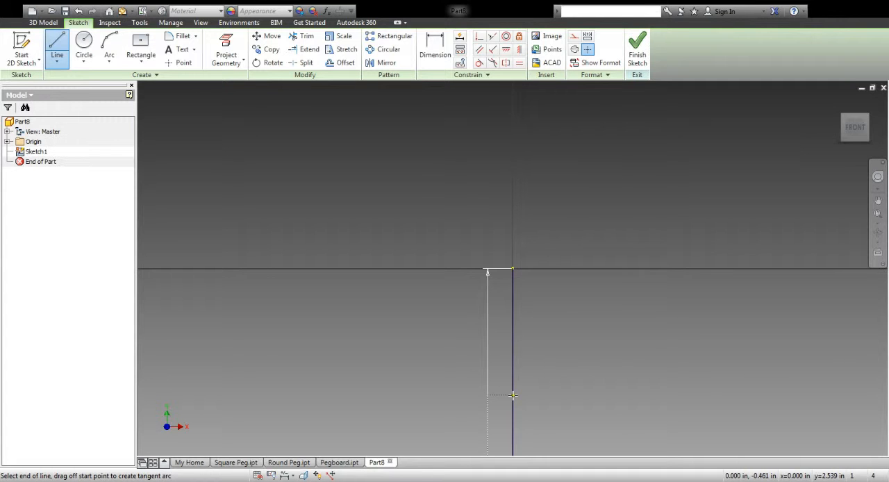
click(638, 43)
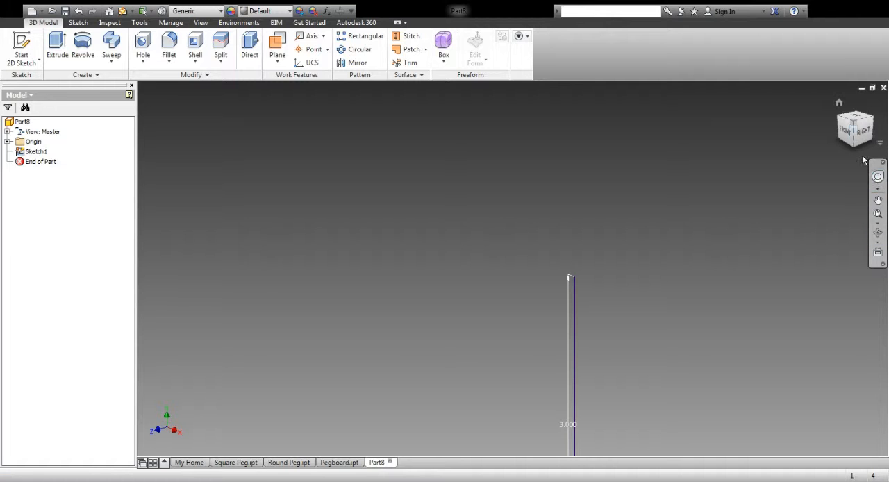
click(844, 137)
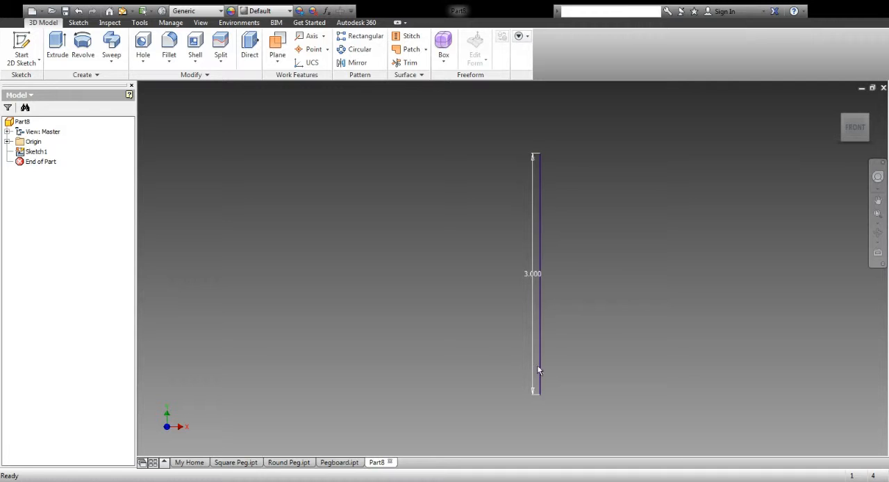
Step: In a second sketch on the XY plane, draw a closed zigzag profile between the ends of the 3 in line and finish the sketch
click(22, 48)
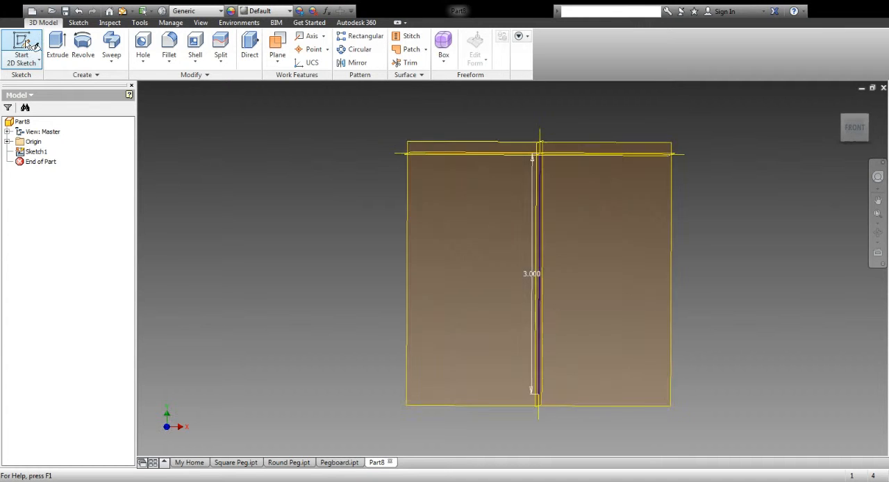
click(544, 300)
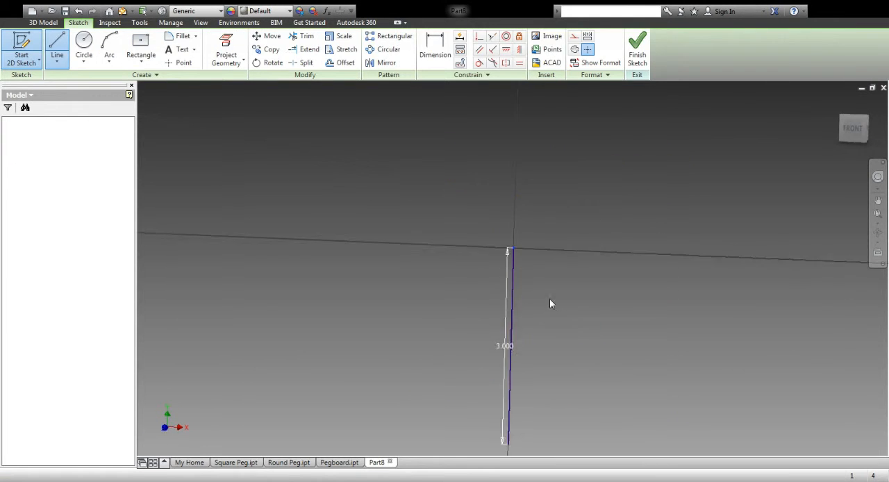
click(878, 200)
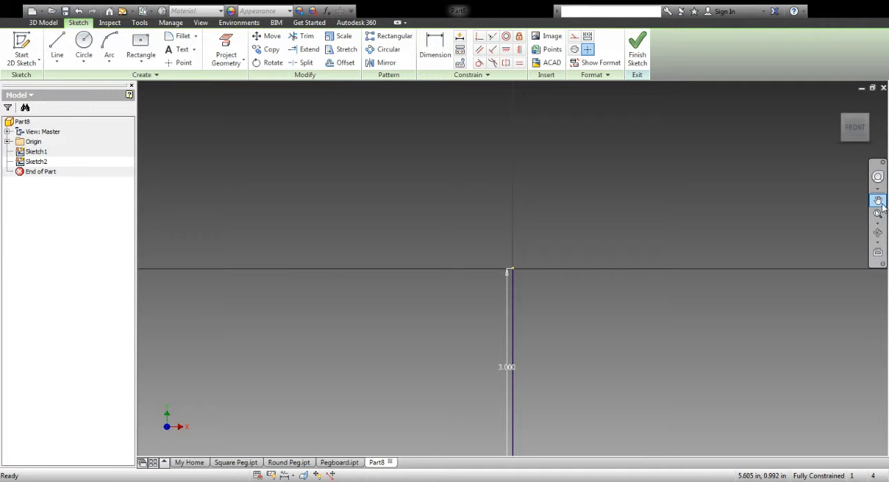
drag(582, 345, 548, 224)
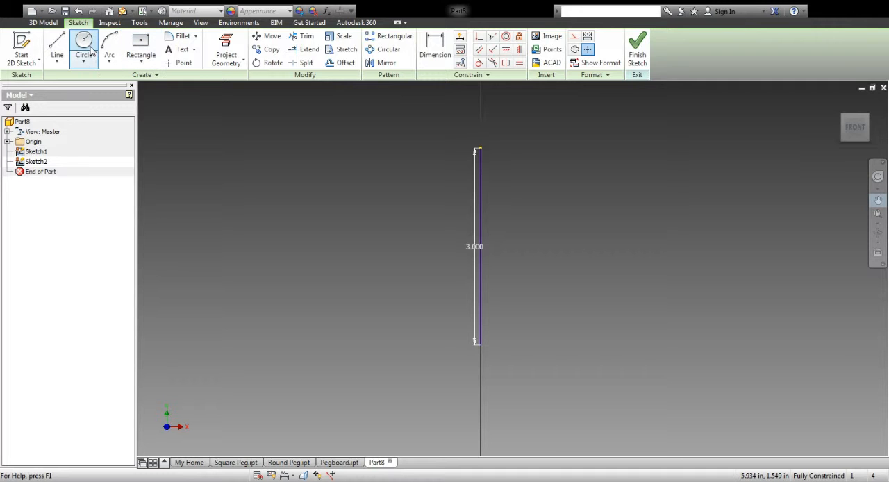
click(59, 45)
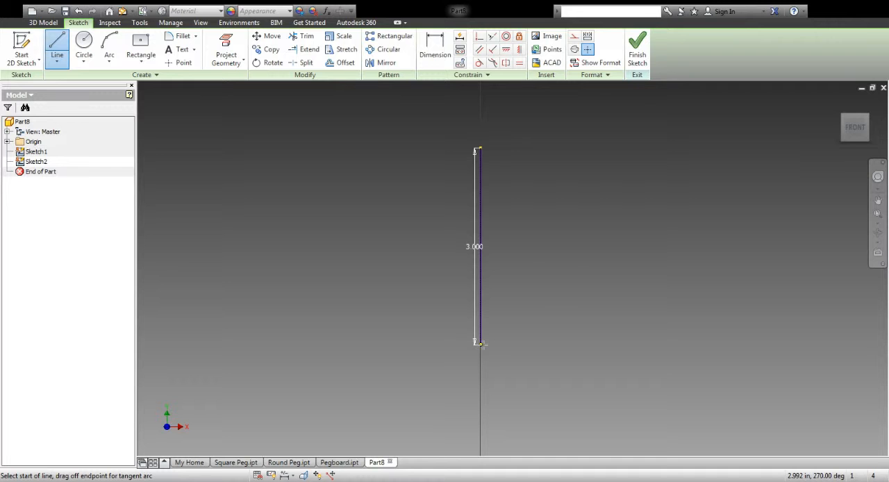
click(480, 343)
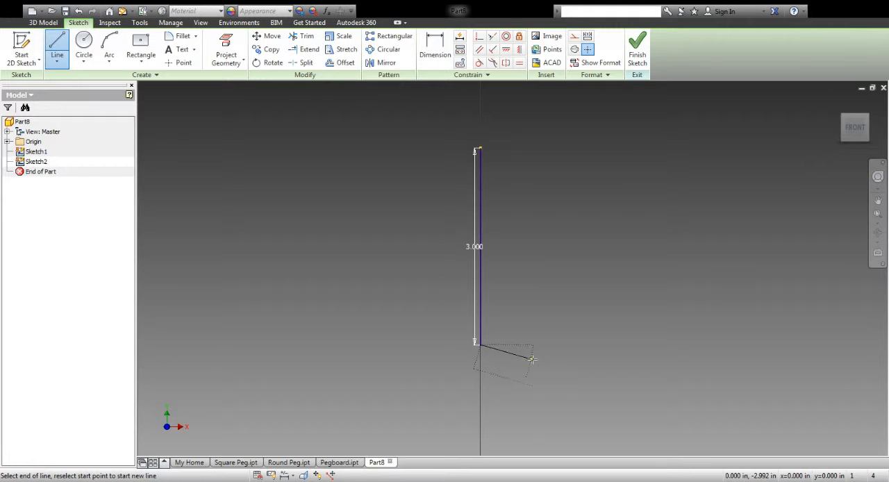
click(570, 372)
click(529, 305)
click(618, 283)
click(533, 238)
click(639, 182)
click(547, 164)
click(567, 126)
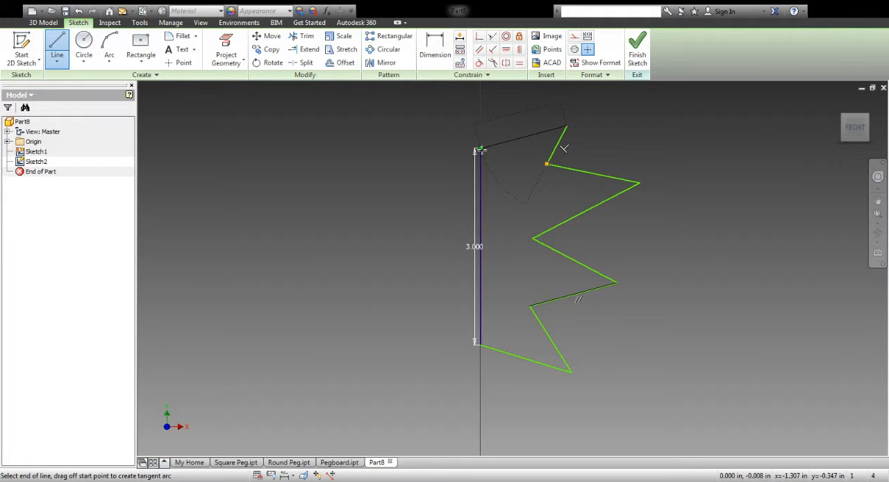
click(479, 149)
click(484, 347)
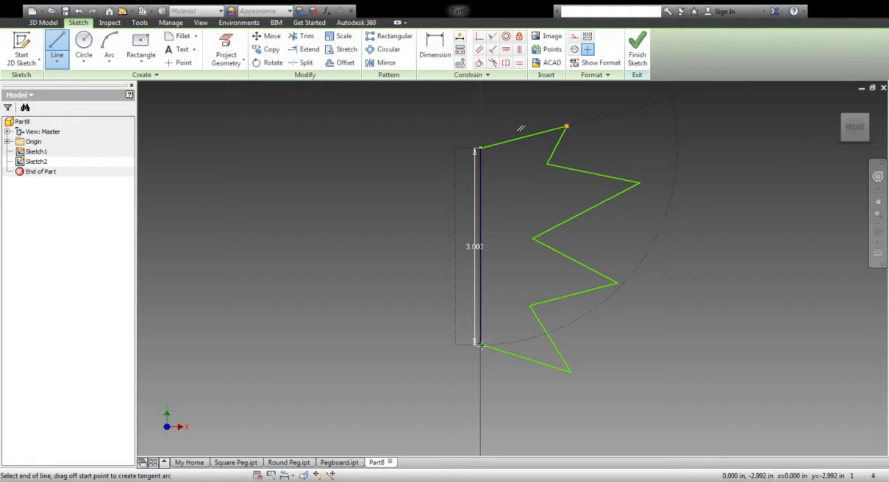
click(637, 55)
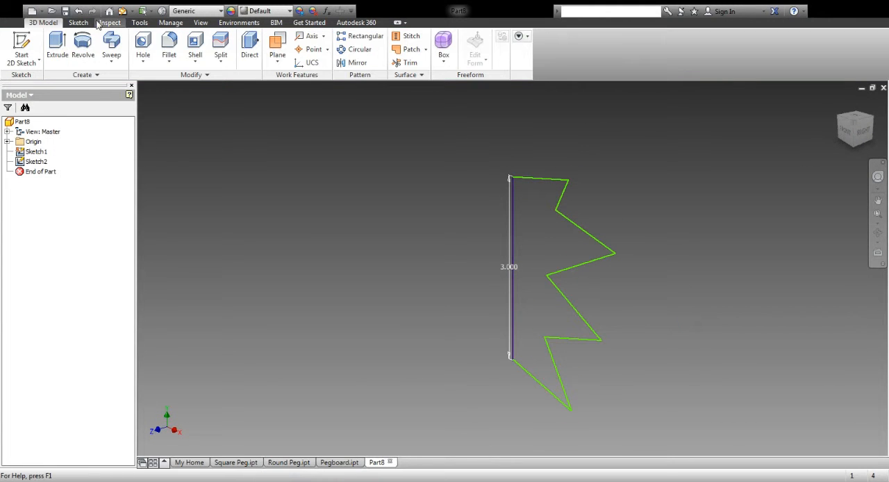
Step: Revolve the zigzag profile a full turn about the vertical 3 in line and inspect the solid from several sides
click(83, 43)
click(548, 240)
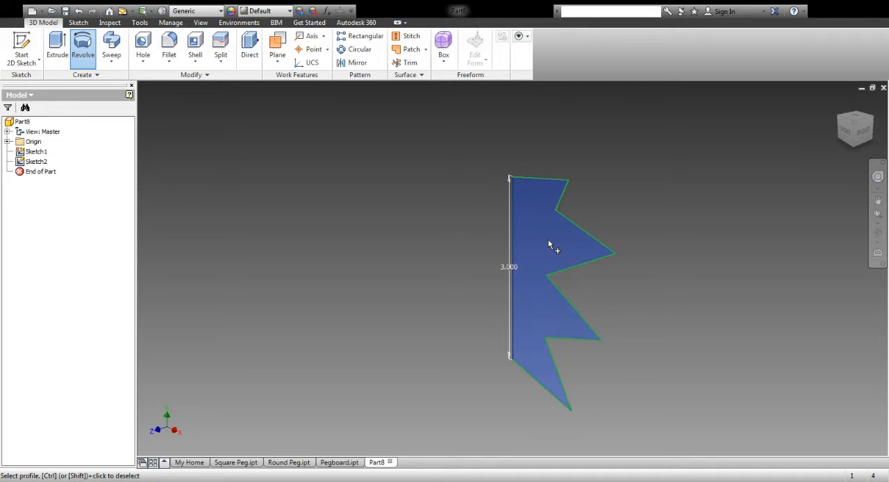
click(512, 247)
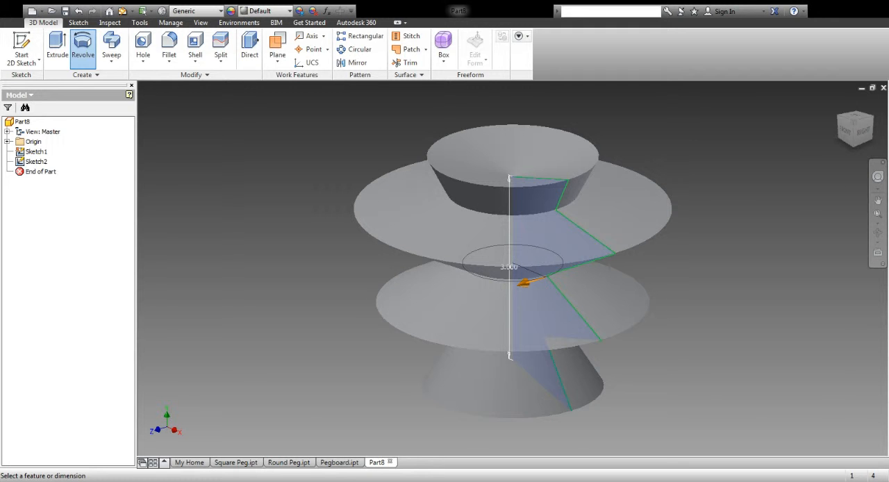
key(Return)
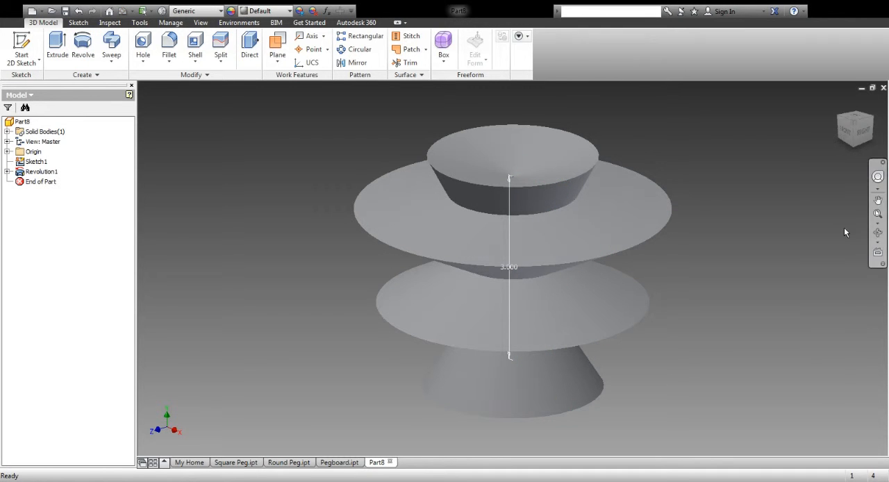
click(877, 232)
drag(551, 275, 523, 175)
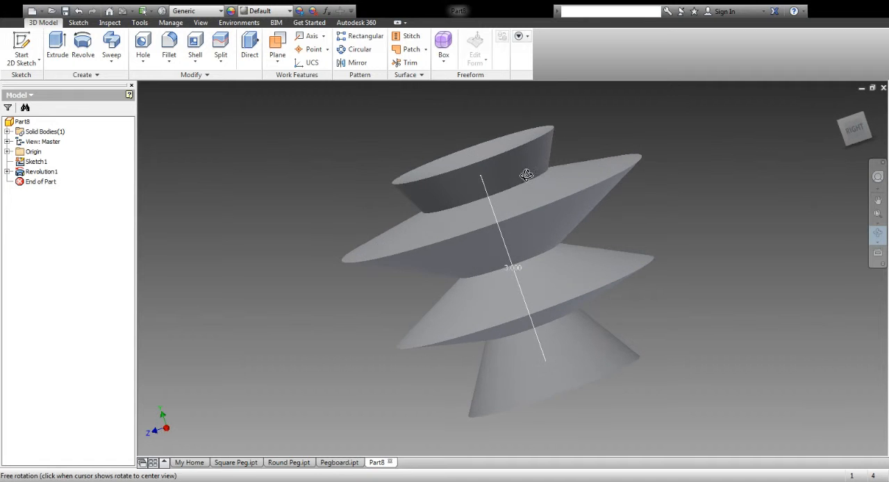
drag(531, 264, 423, 122)
drag(434, 345, 522, 172)
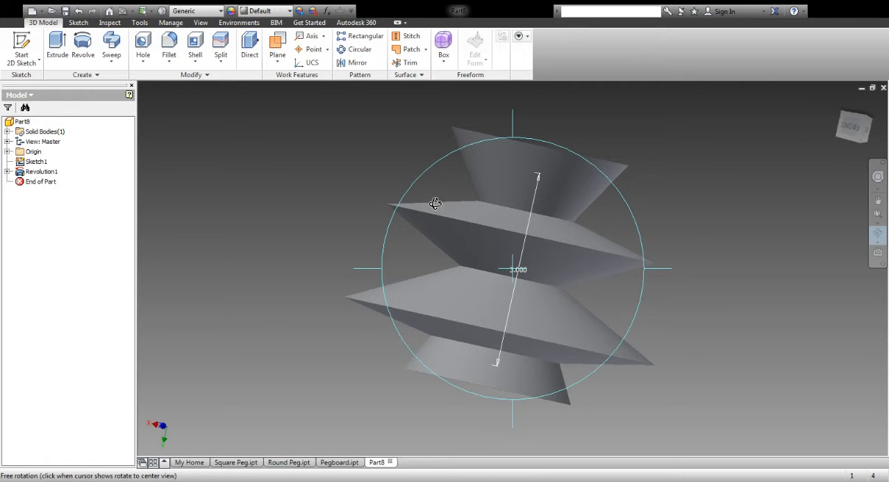
Step: Undo the revolve, the zigzag profile and the 3 in line, back to the empty first sketch
click(78, 11)
click(78, 11)
click(79, 11)
click(79, 11)
click(78, 11)
click(79, 12)
click(79, 11)
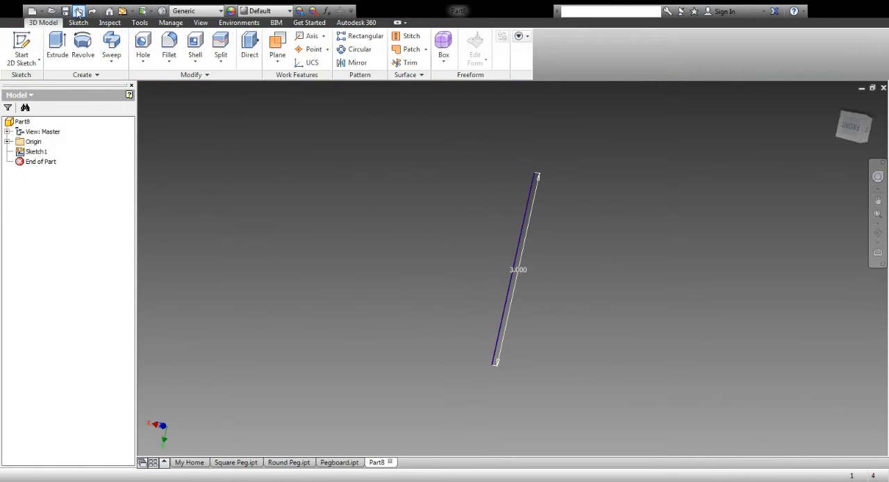
click(78, 11)
click(79, 11)
click(78, 11)
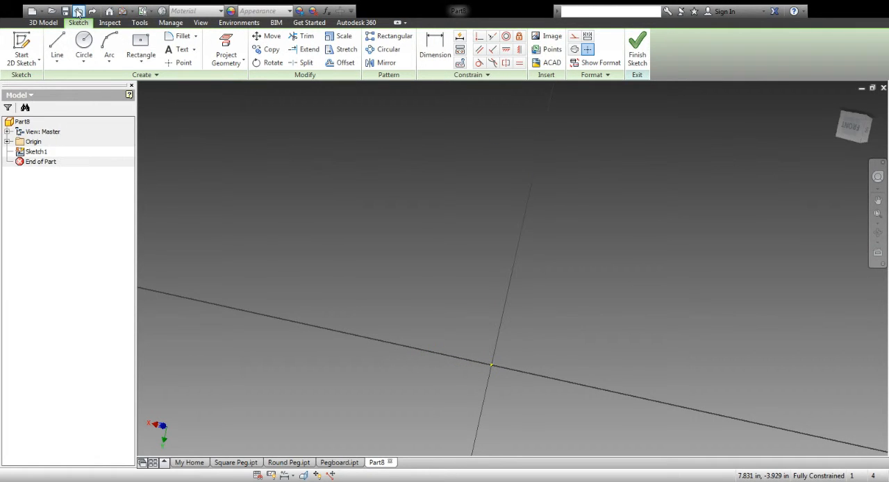
Step: Leave the empty sketch, start a new one on the XY plane and draw a 3 in vertical line down from the origin
click(26, 50)
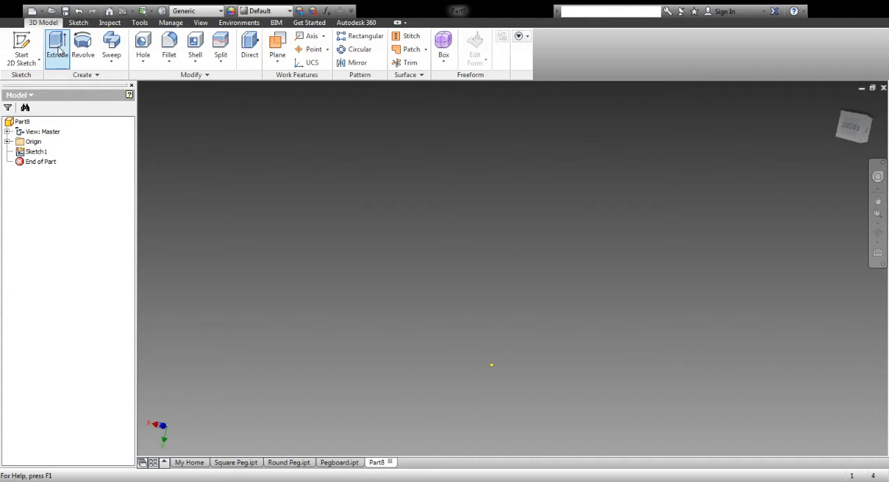
click(27, 43)
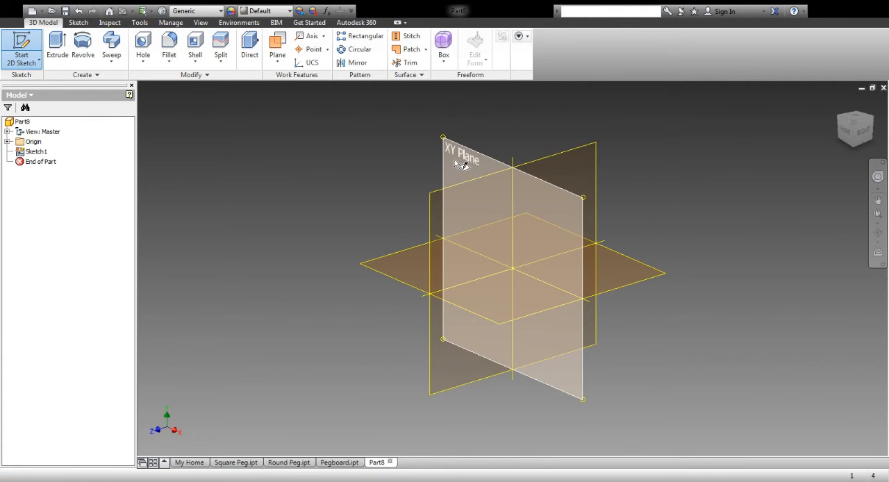
click(454, 159)
click(56, 45)
click(512, 268)
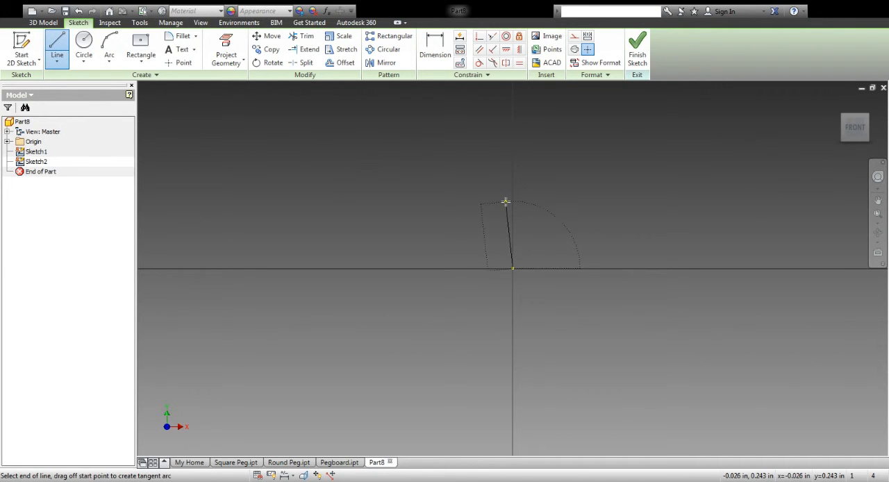
text(3)
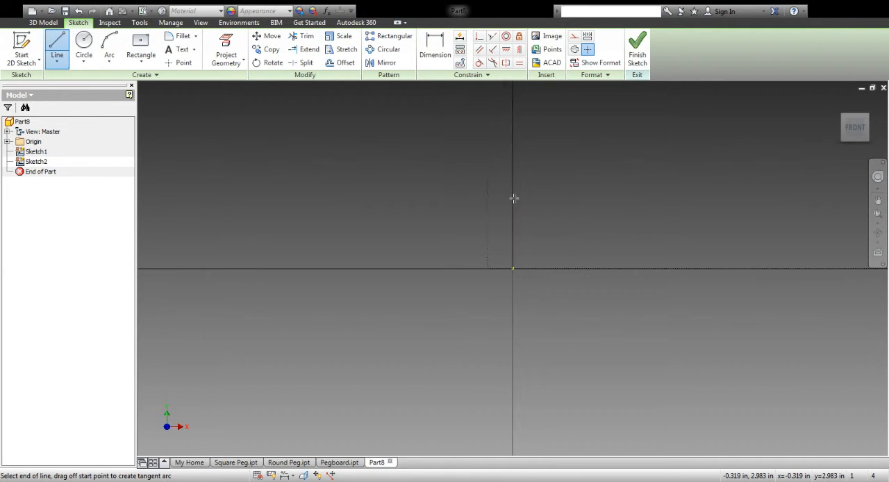
scroll(512, 160, up, 5)
scroll(514, 160, down, 8)
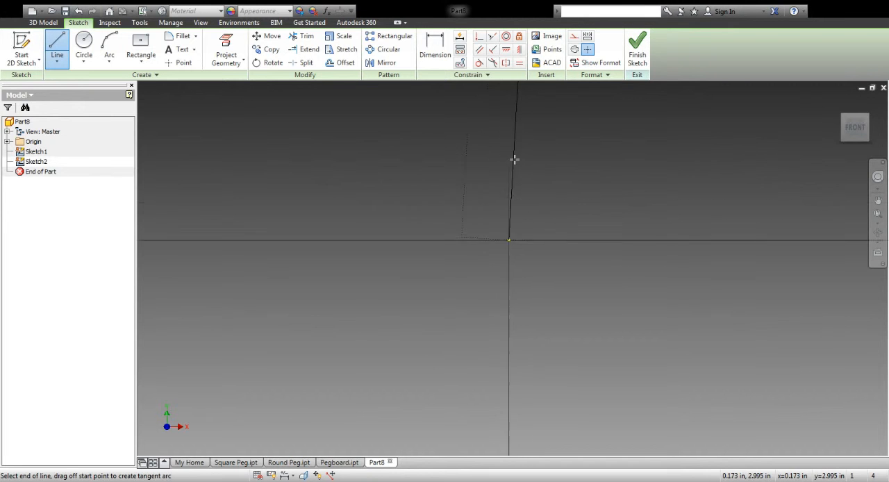
scroll(514, 160, up, 7)
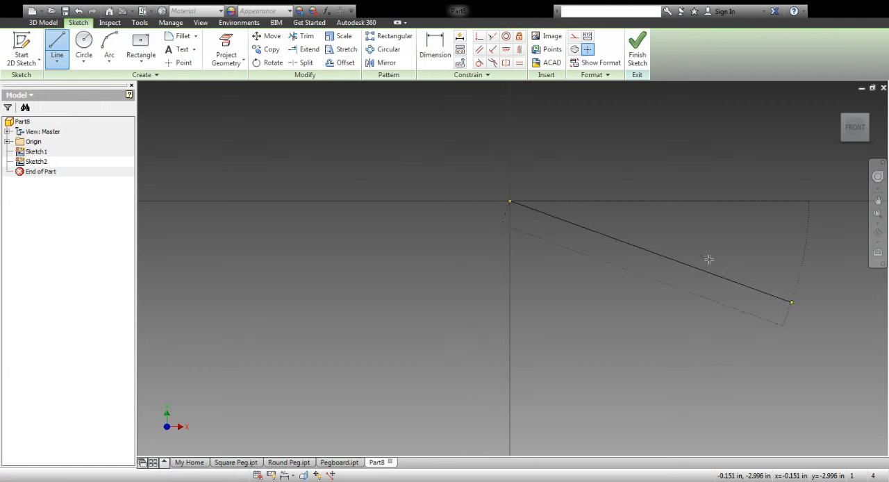
scroll(702, 230, down, 3)
scroll(655, 243, up, 4)
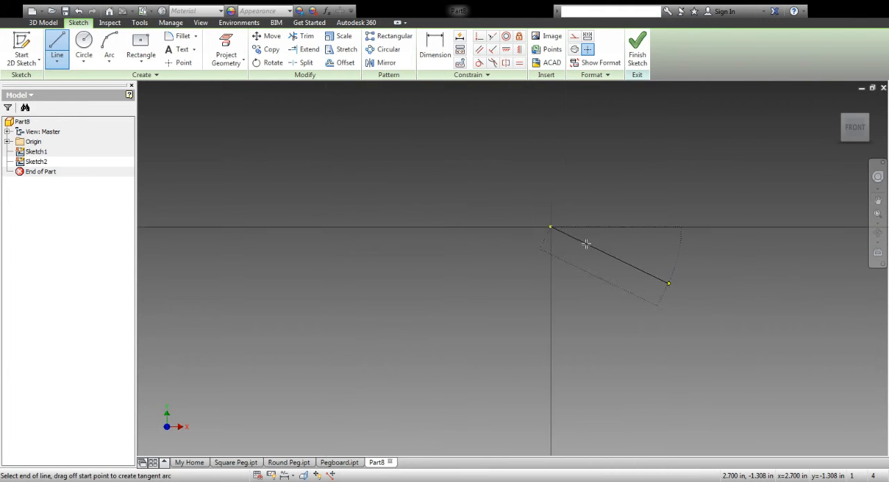
click(566, 310)
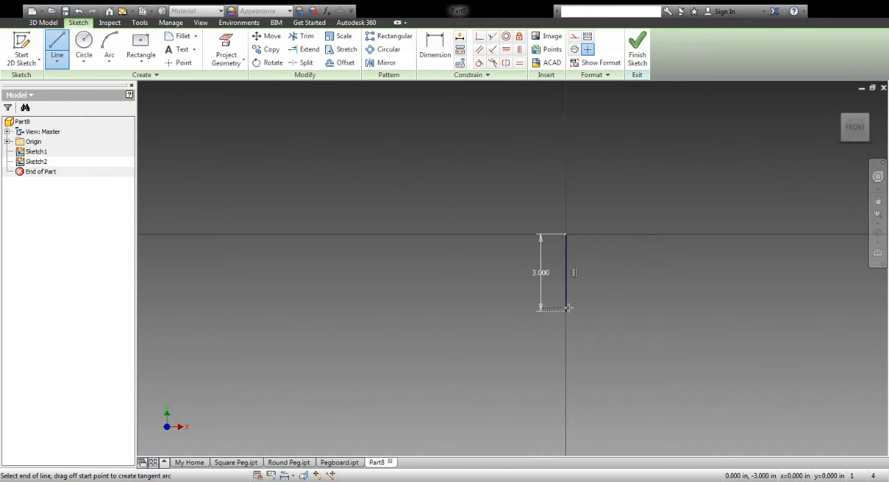
Step: Close a spool-shaped half profile with horizontal ends about 1.55 in long and slanted lines meeting a vertical edge about 0.97 in from the axis
click(605, 311)
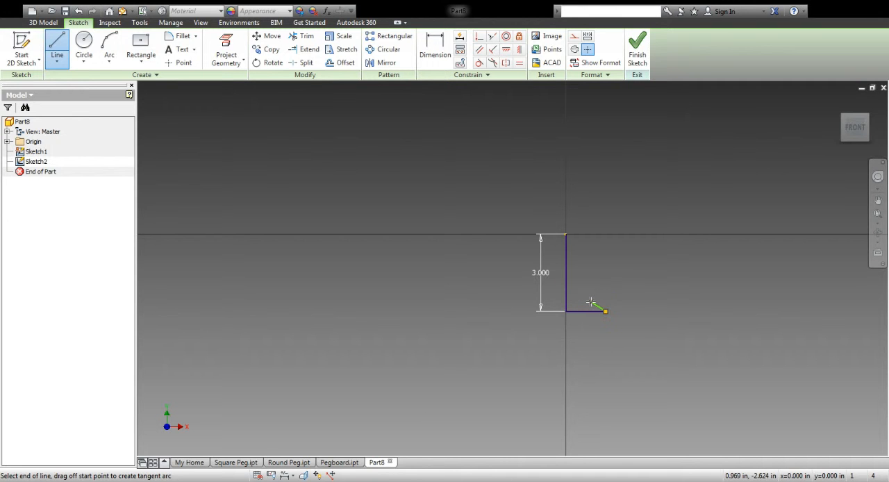
click(590, 250)
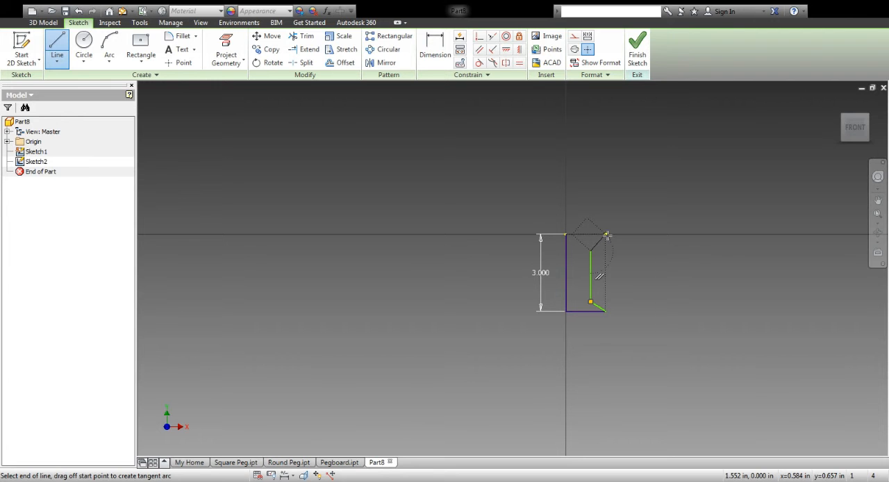
click(605, 236)
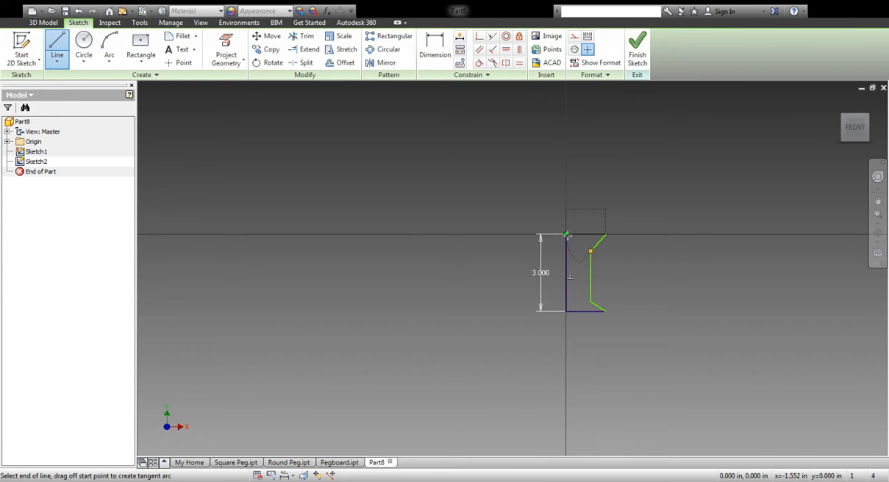
click(567, 235)
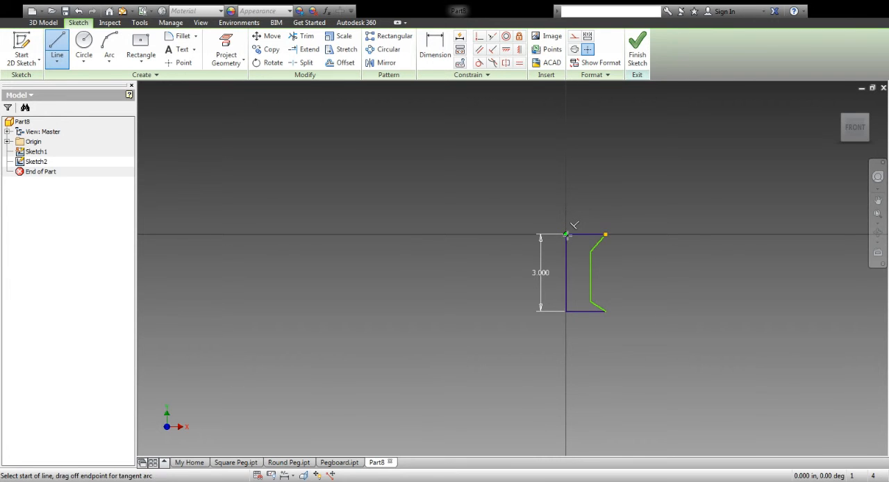
Step: Finish the sketch and revolve the spool-shaped half profile a full turn about its 3 in vertical line
click(637, 52)
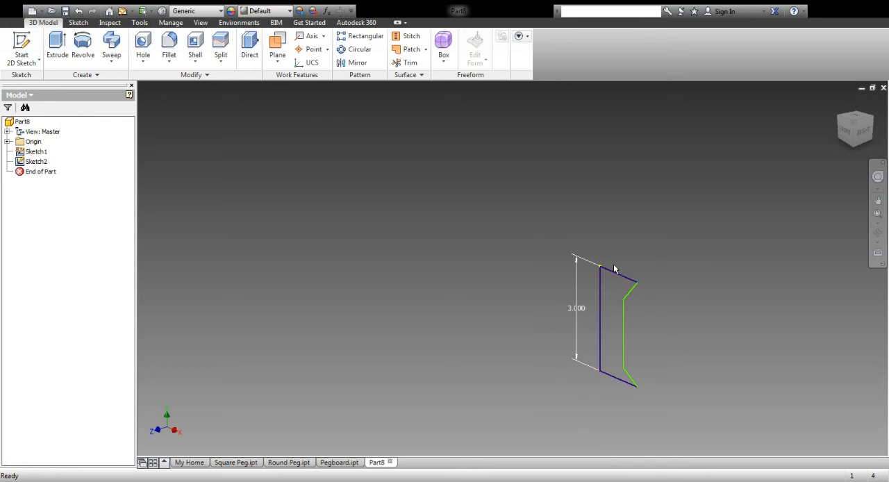
click(82, 45)
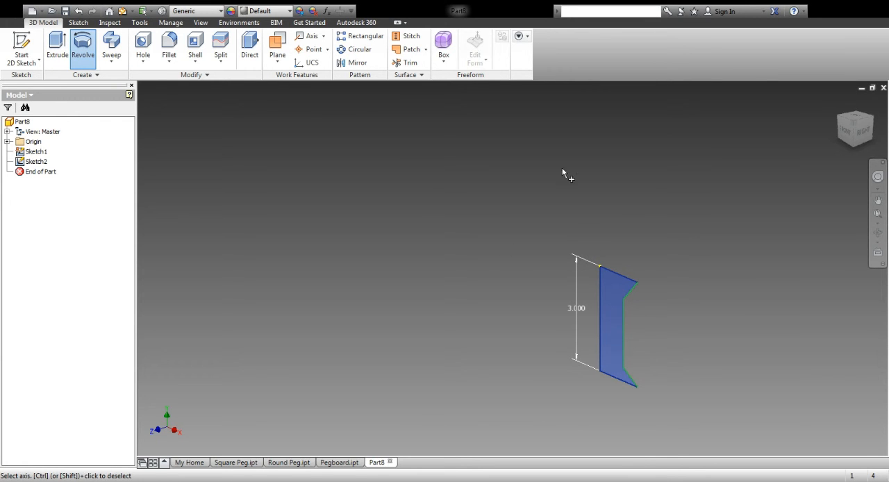
click(600, 310)
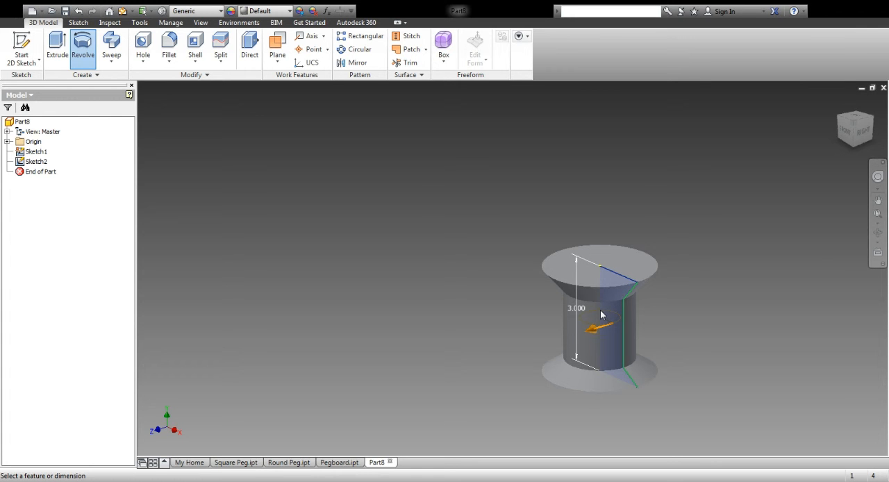
key(Return)
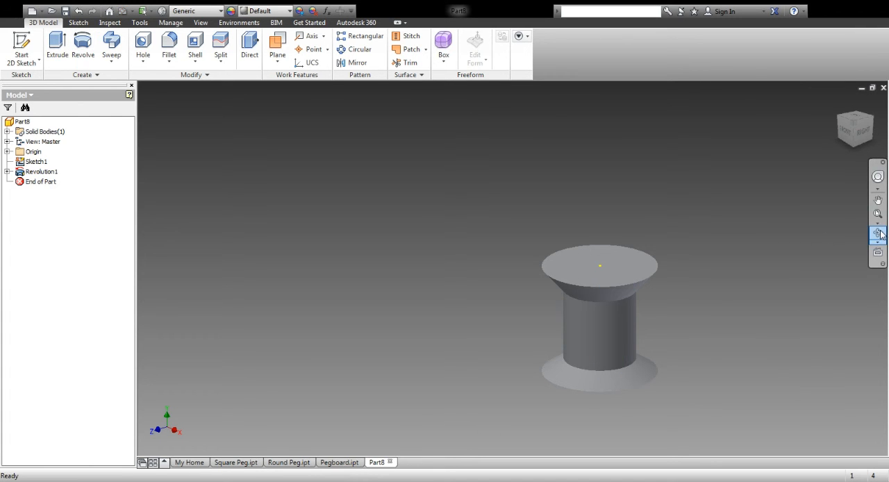
click(877, 200)
drag(587, 319, 469, 199)
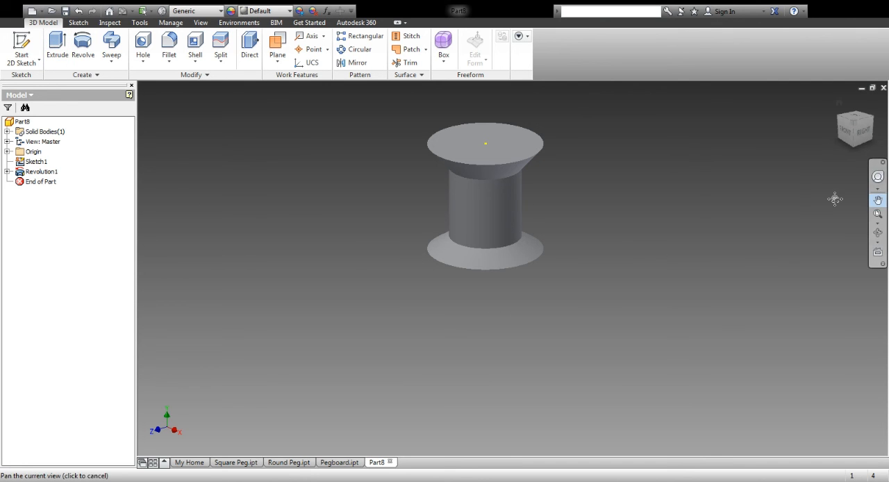
drag(485, 202, 300, 242)
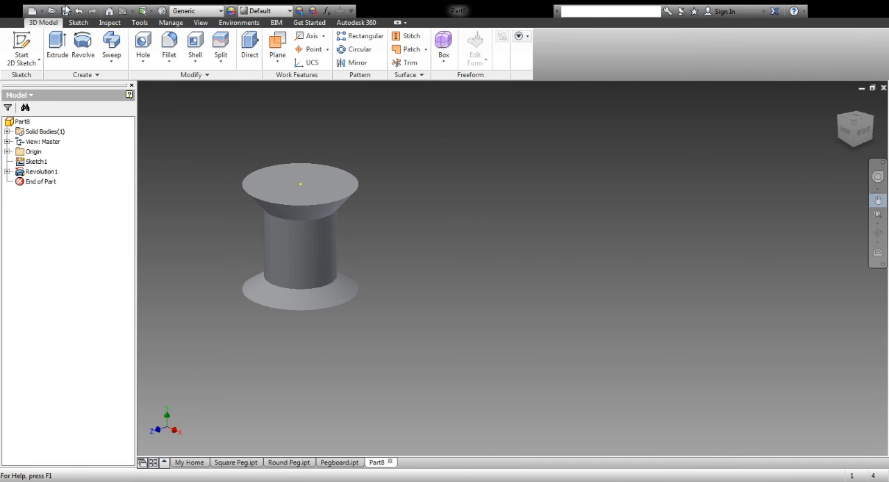
click(21, 49)
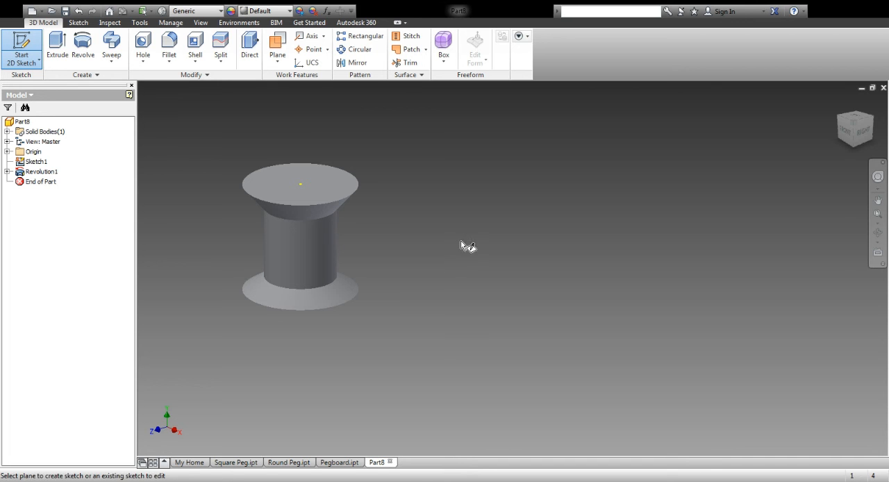
key(Escape)
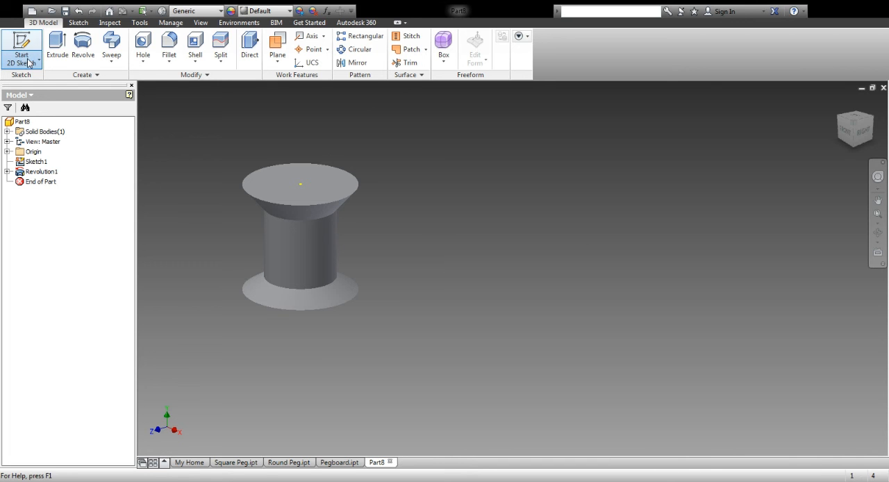
click(23, 49)
click(22, 48)
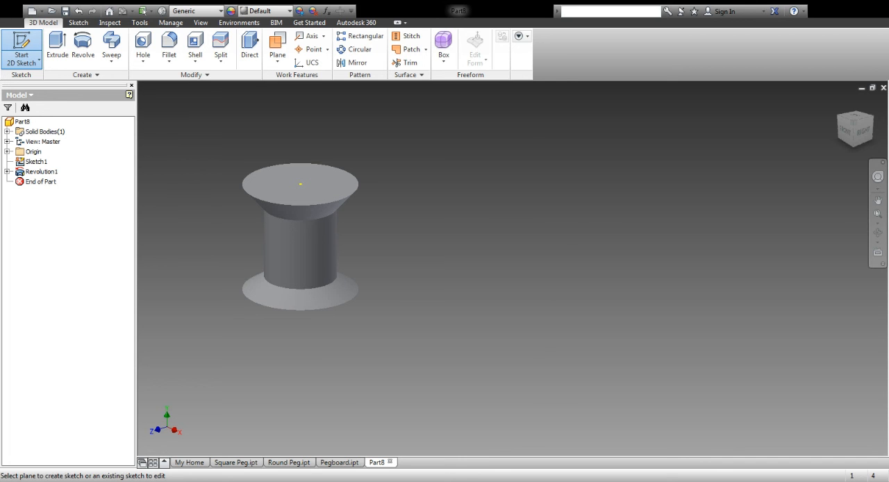
key(Escape)
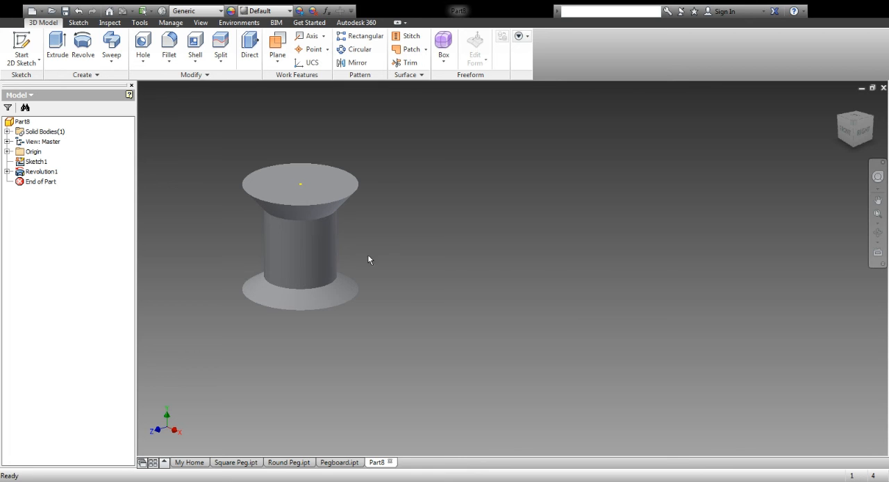